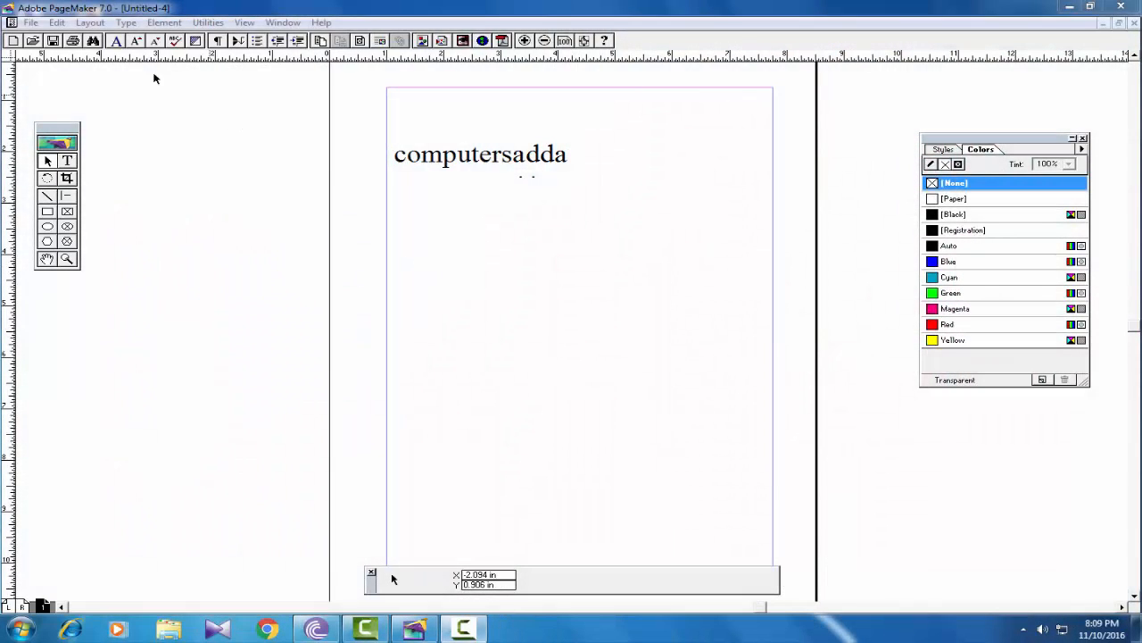
click(126, 23)
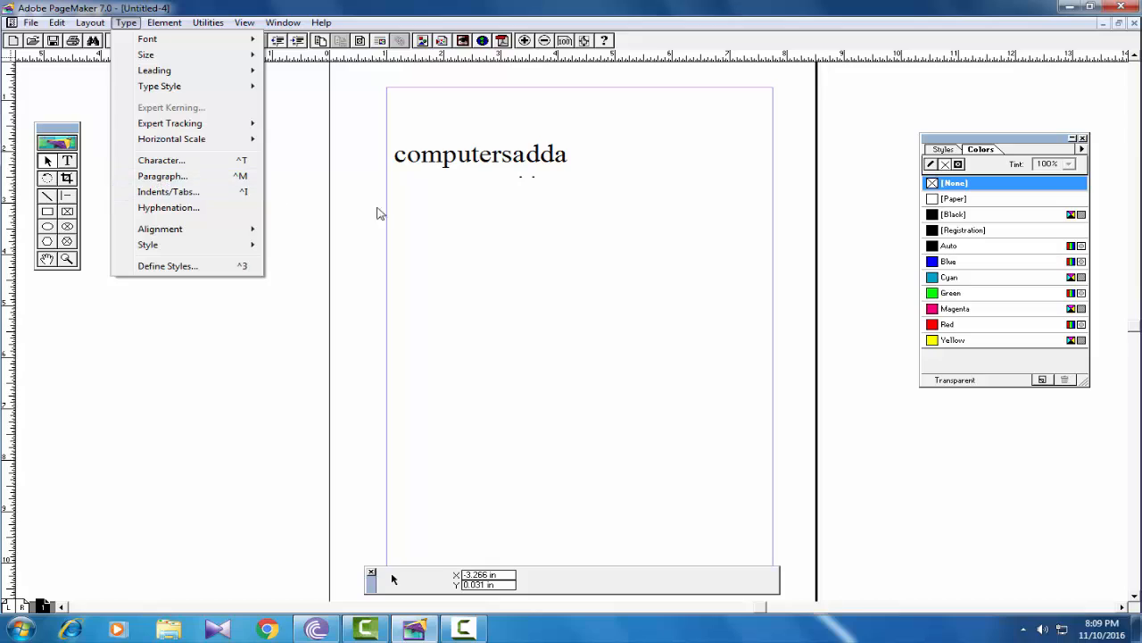
click(407, 214)
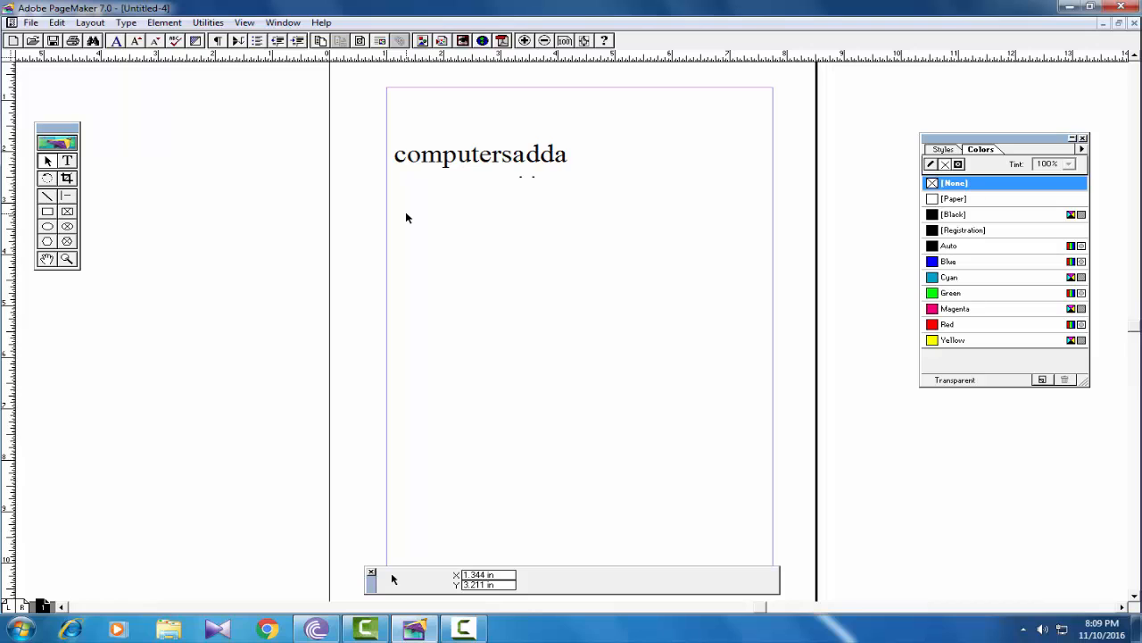
Step: Add a new text line reading "dfghflfhfhkfhfhfh" well below the computersadda heading, near the page's left margin
click(67, 161)
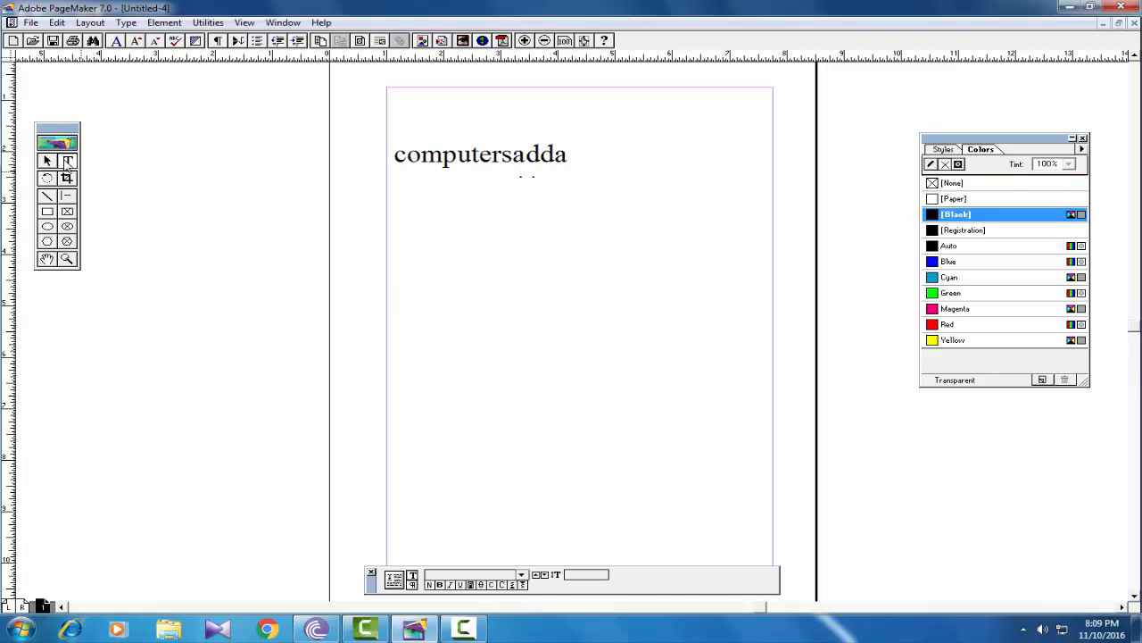
click(408, 303)
text(dfghfifhfhkfhfhfh)
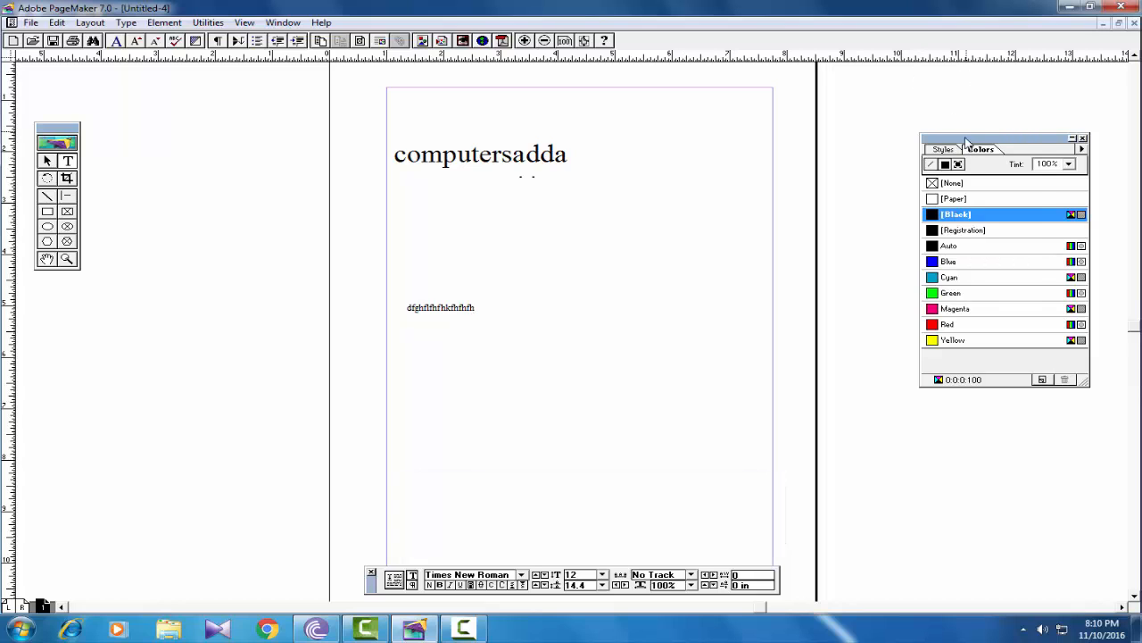
Step: Move the Colors palette slightly closer to the page and higher, and nudge the Control palette down a little
mouse_move(916, 141)
mouse_down()
mouse_move(867, 141)
mouse_move(887, 143)
mouse_up()
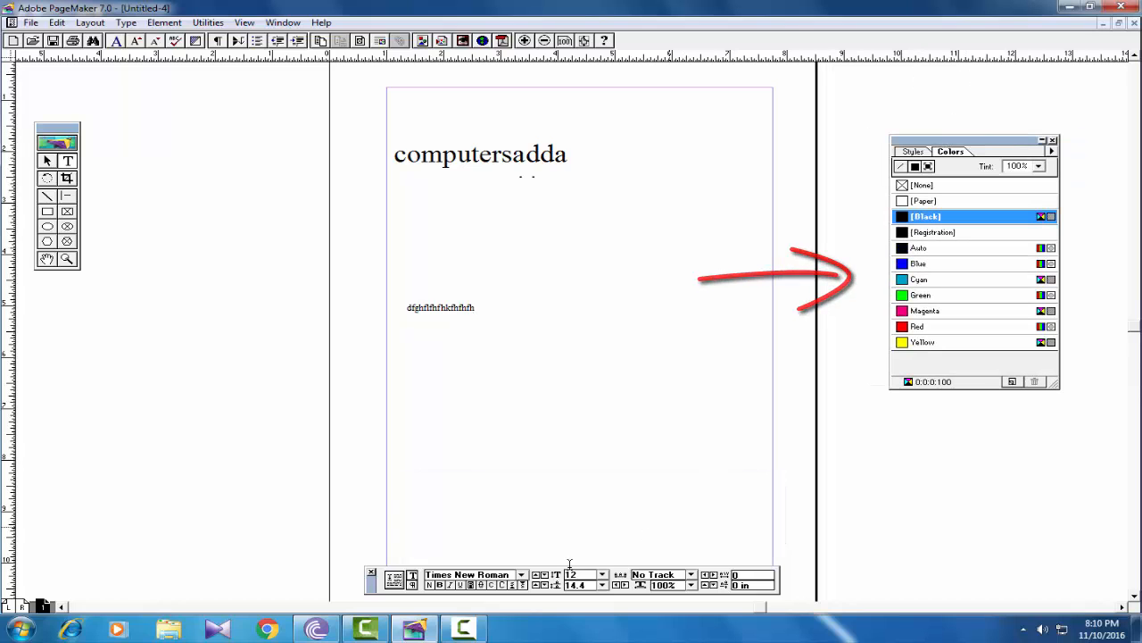
drag(373, 589, 369, 582)
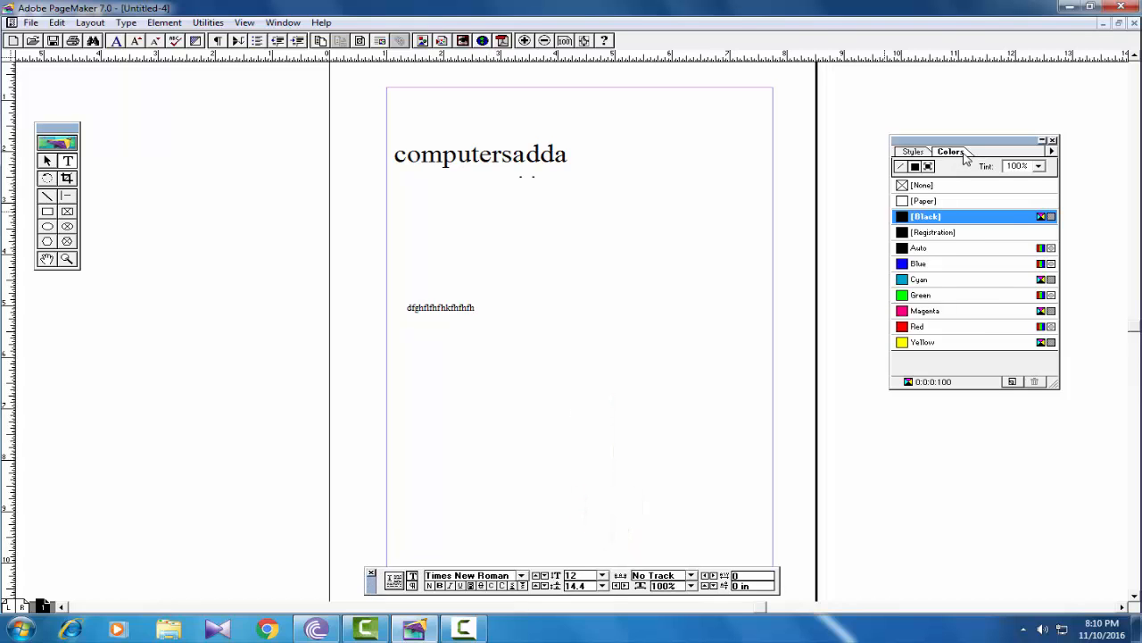
drag(964, 146, 957, 110)
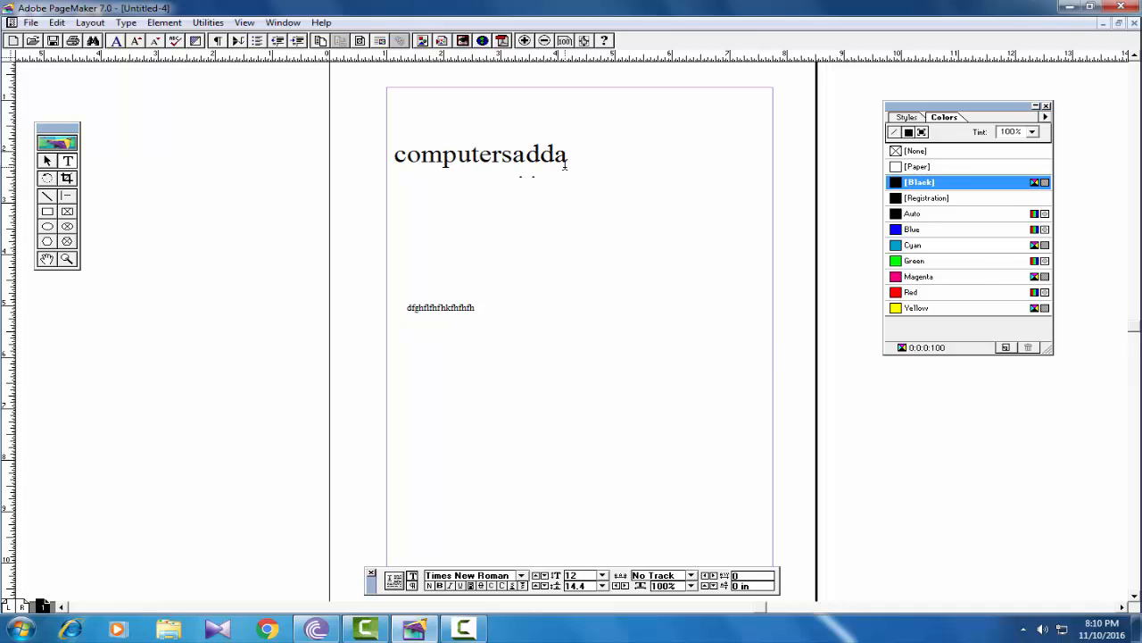
Step: Format the computersadda heading text at 30 points with bold and underline
drag(569, 155, 367, 154)
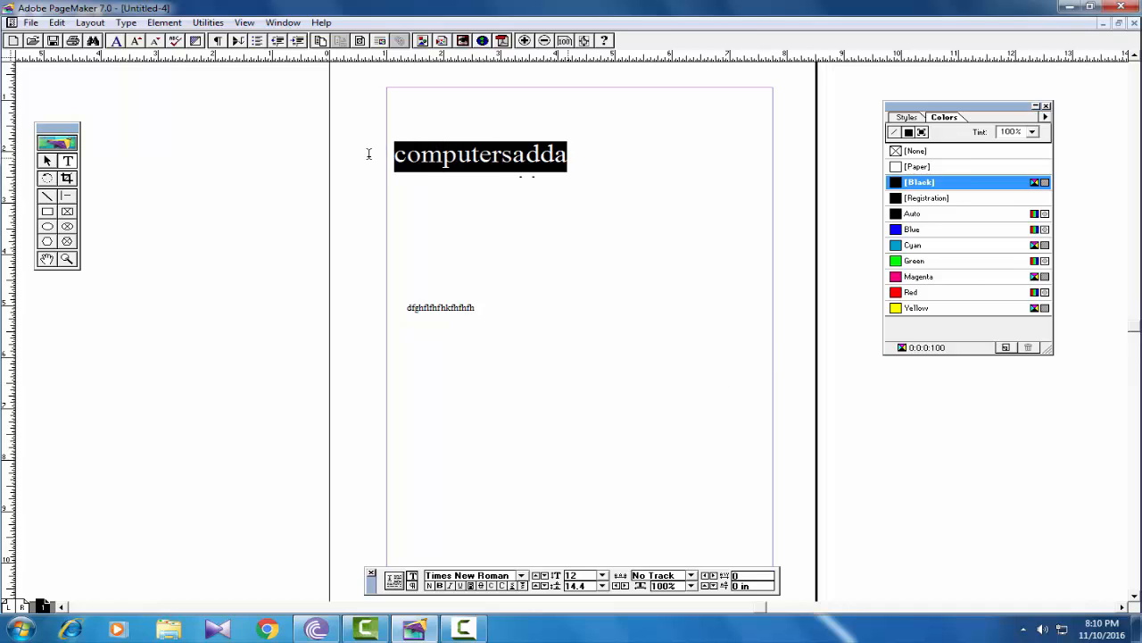
click(602, 576)
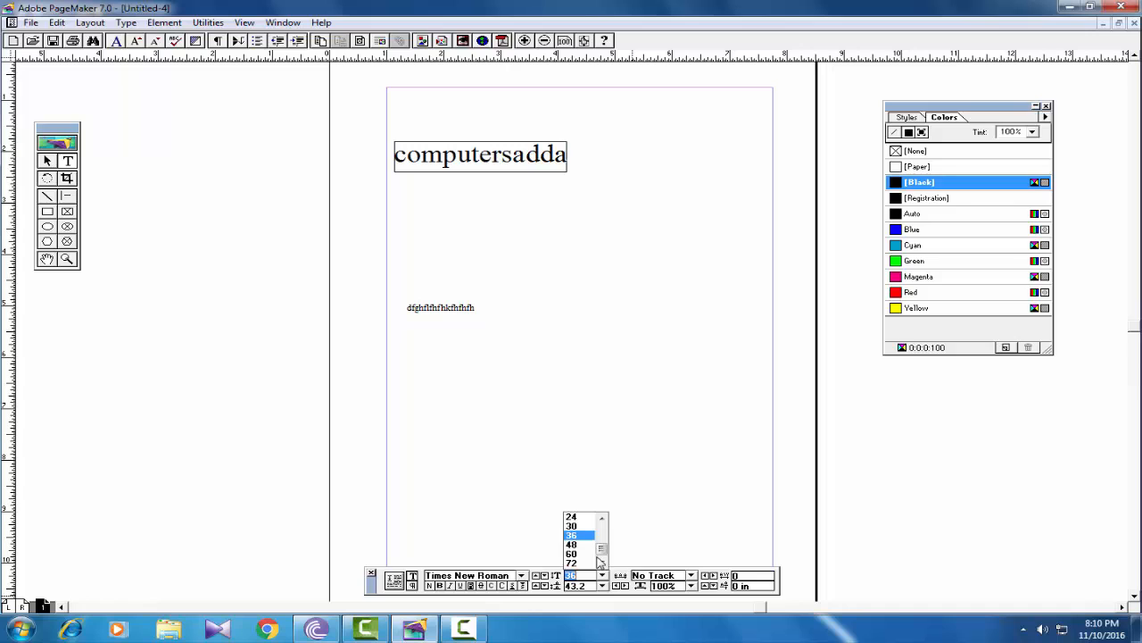
click(574, 525)
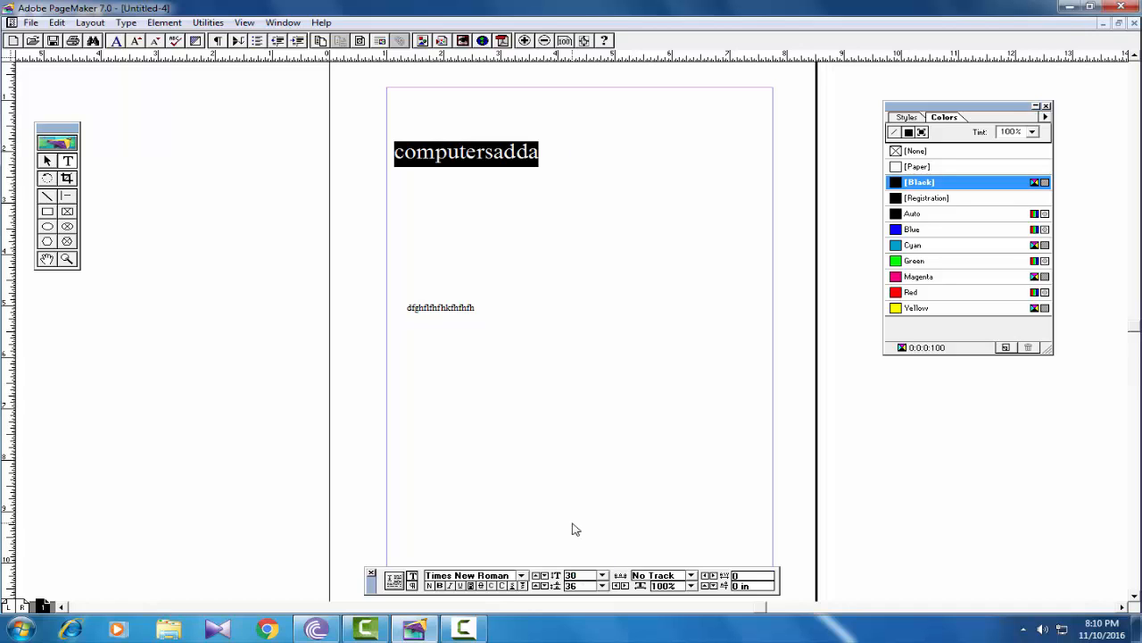
click(438, 585)
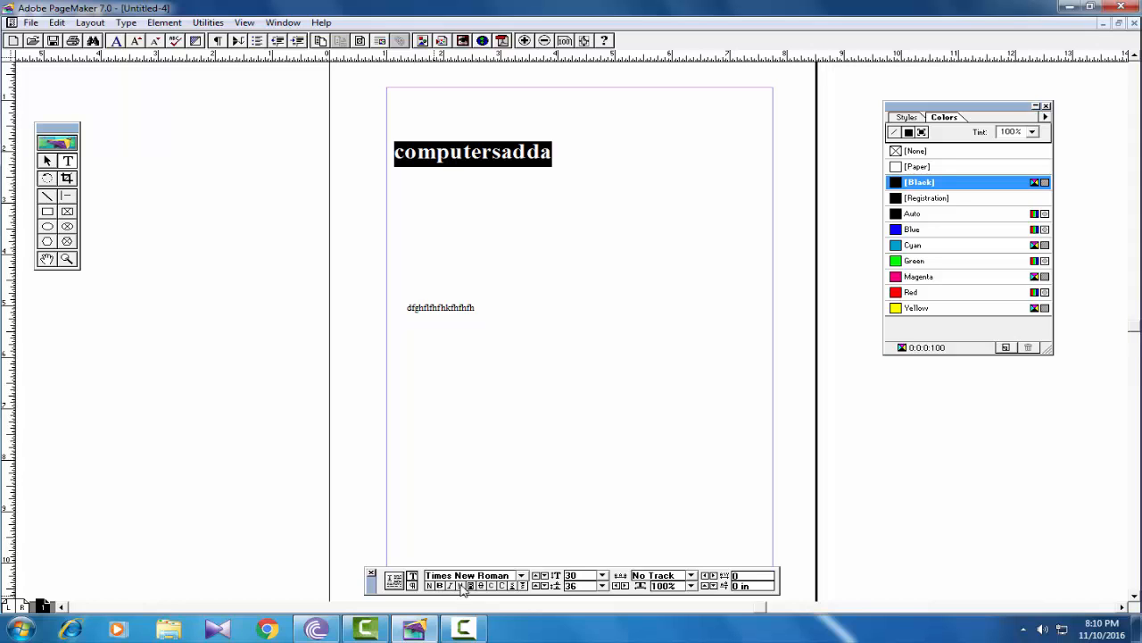
click(461, 585)
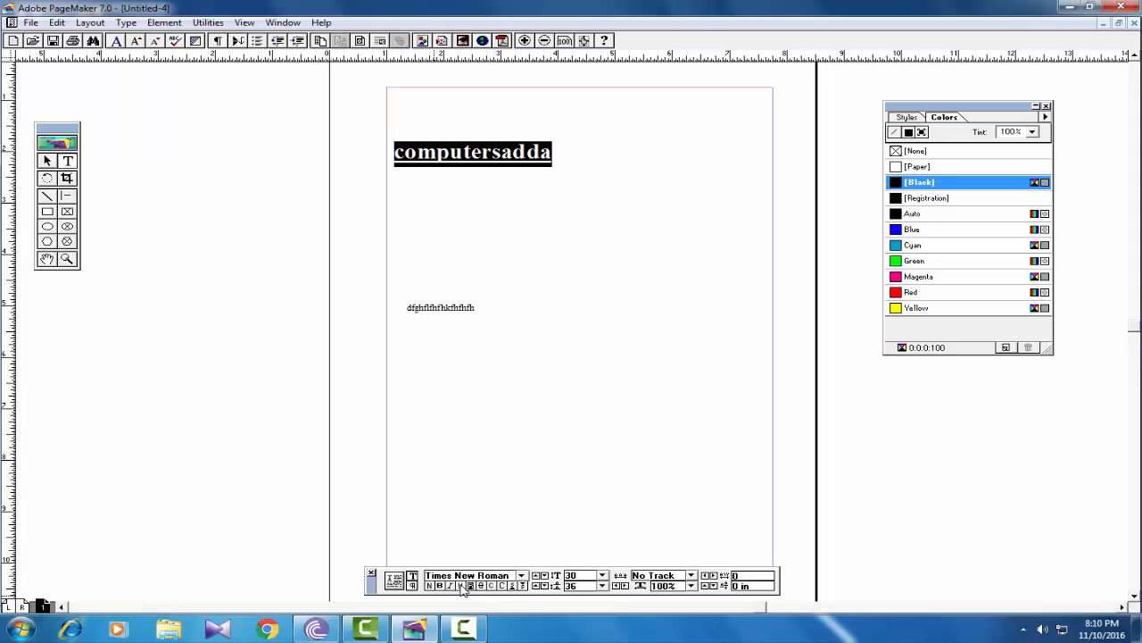
Step: Center the computersadda heading within its text block using the paragraph alignment settings
click(413, 585)
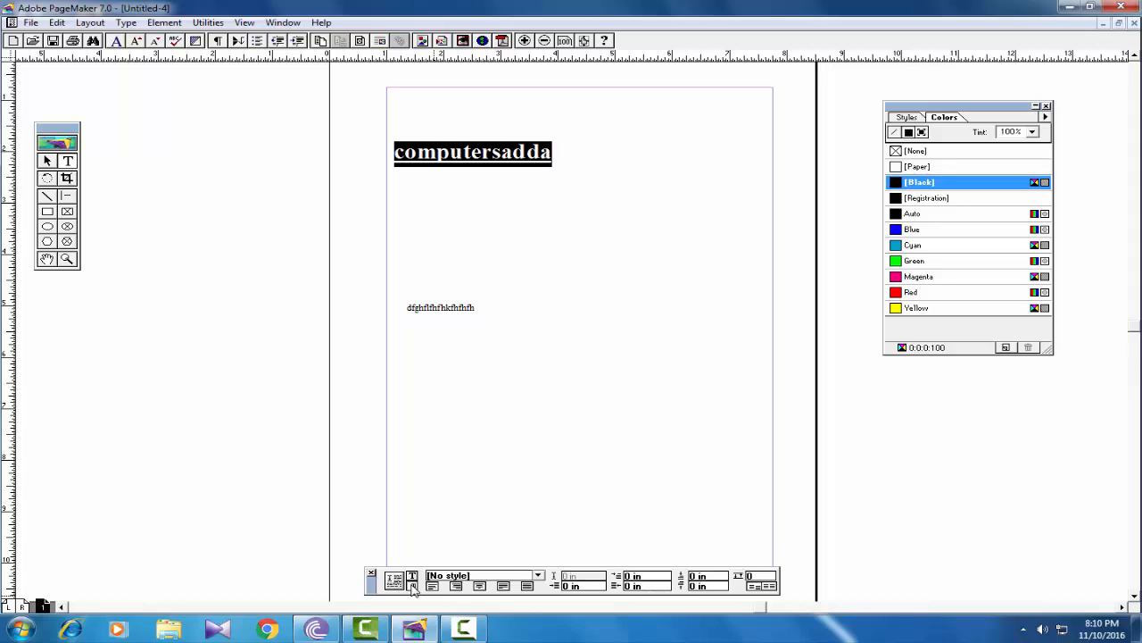
click(455, 586)
click(481, 586)
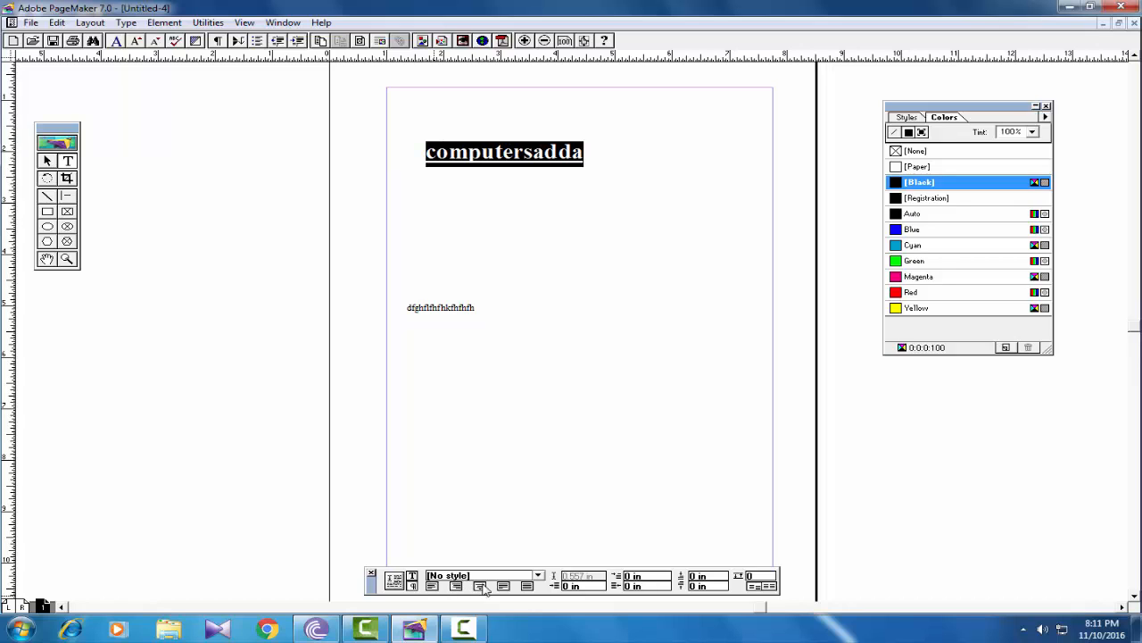
Step: Try Green on the selected heading text, and settle on Cyan as its color
click(413, 577)
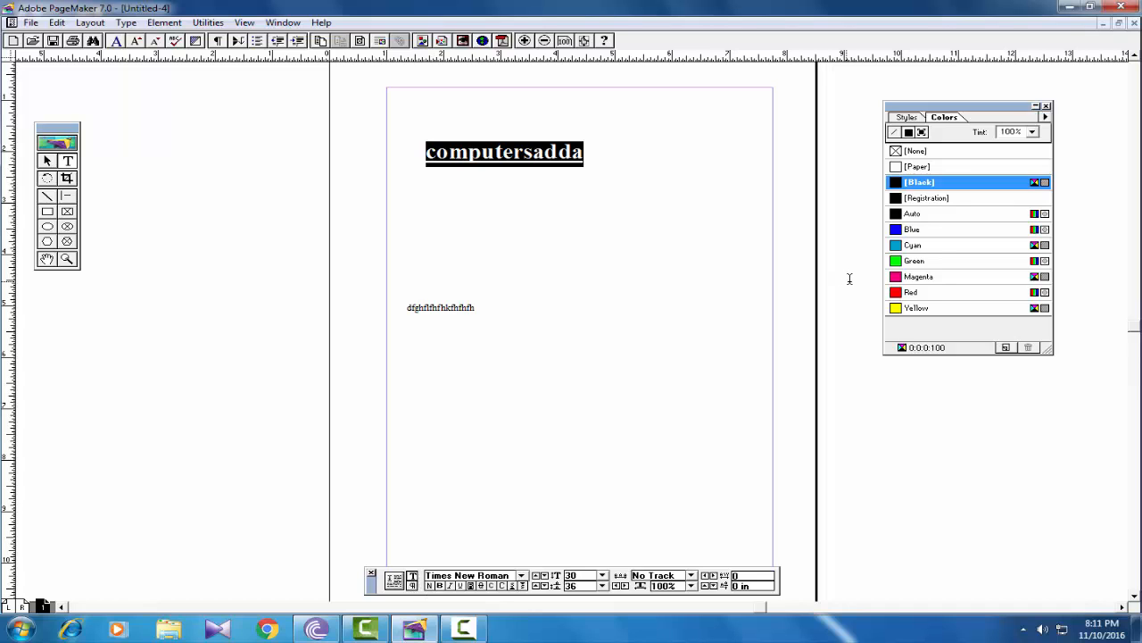
click(914, 246)
click(910, 266)
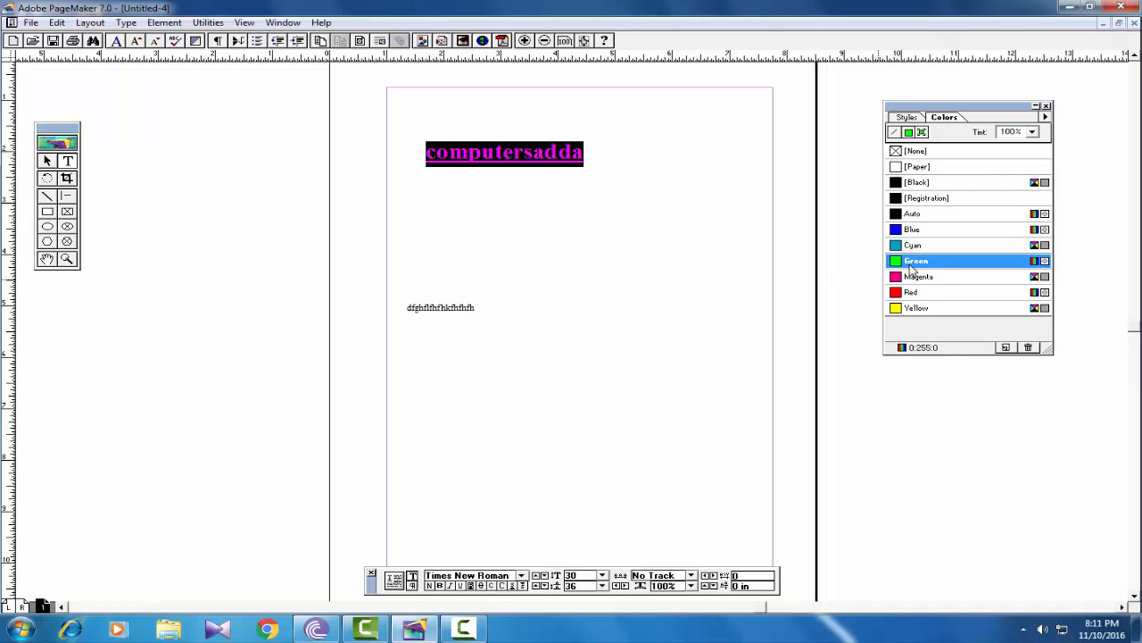
click(912, 251)
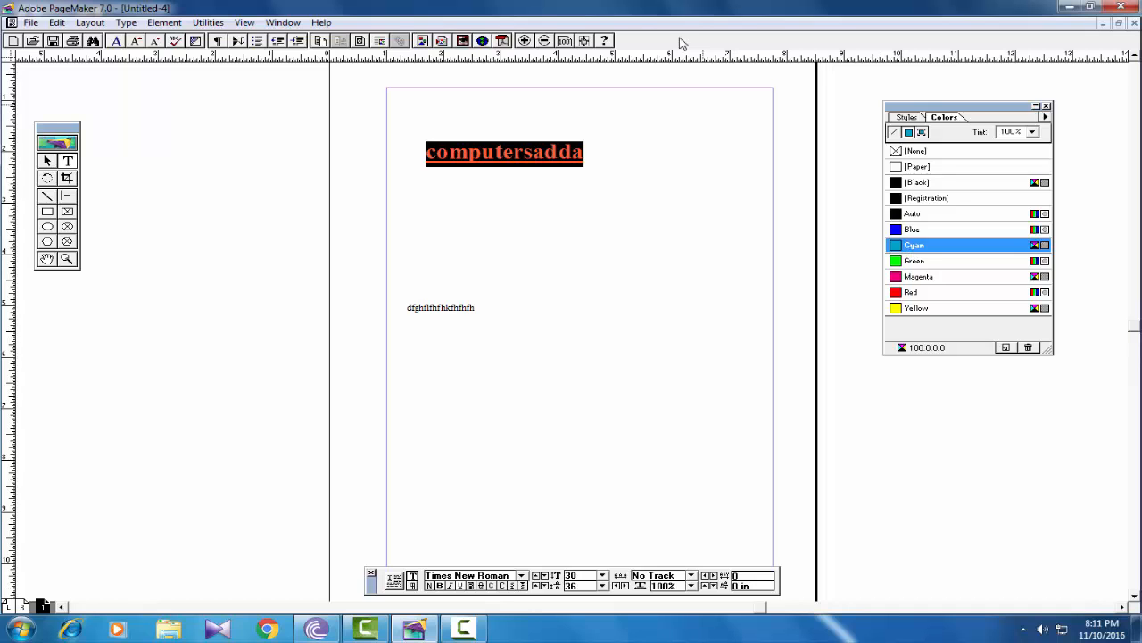
click(47, 161)
click(544, 167)
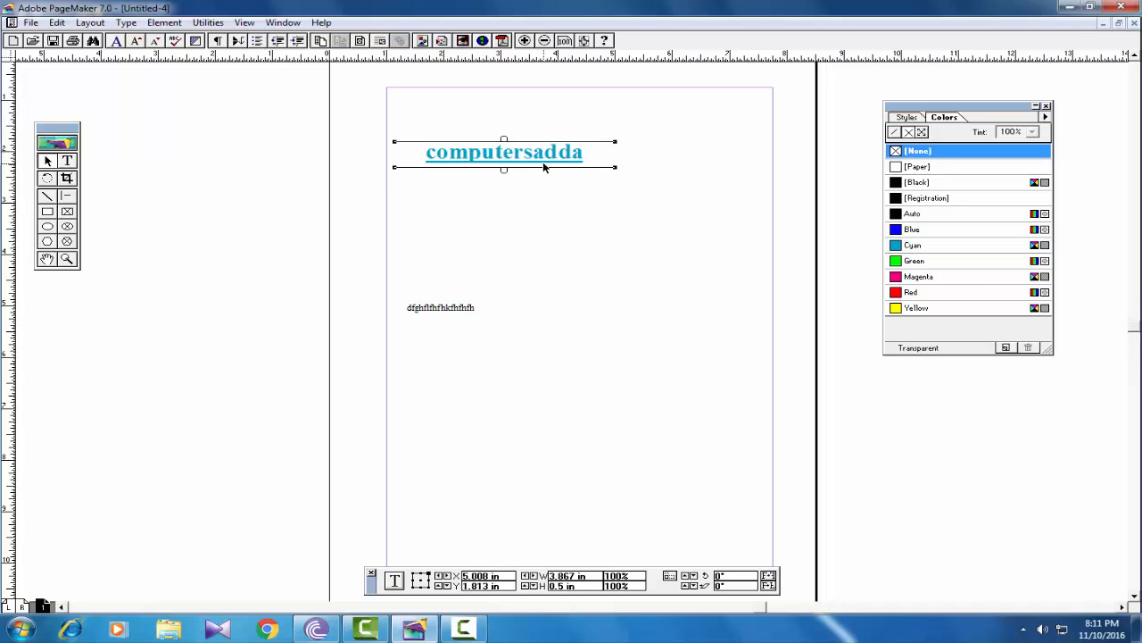
click(126, 23)
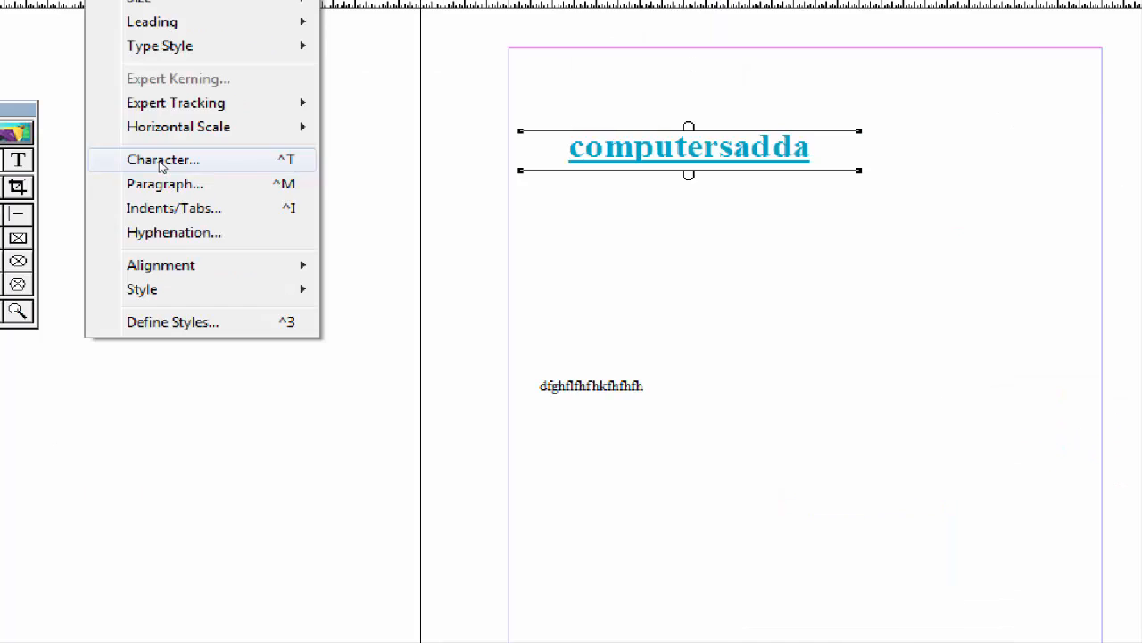
click(594, 229)
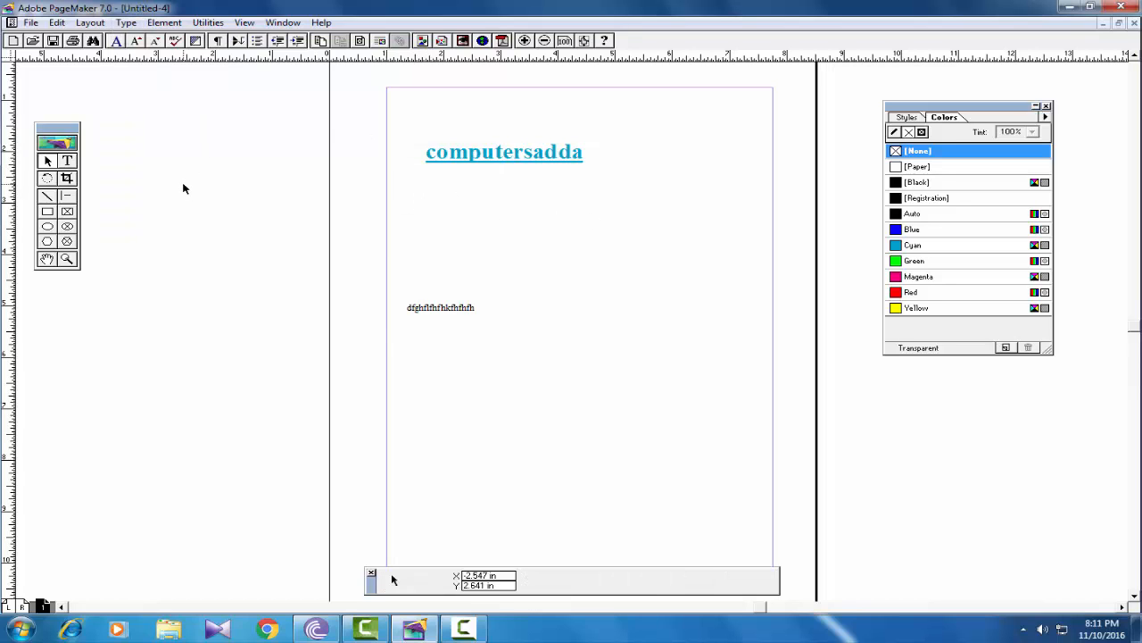
Step: Move the computersadda text block slightly to the right and down on the page
click(67, 161)
click(48, 161)
drag(536, 151, 376, 169)
Step: Select the computersadda heading text and choose the Impact font in its character specifications
click(67, 164)
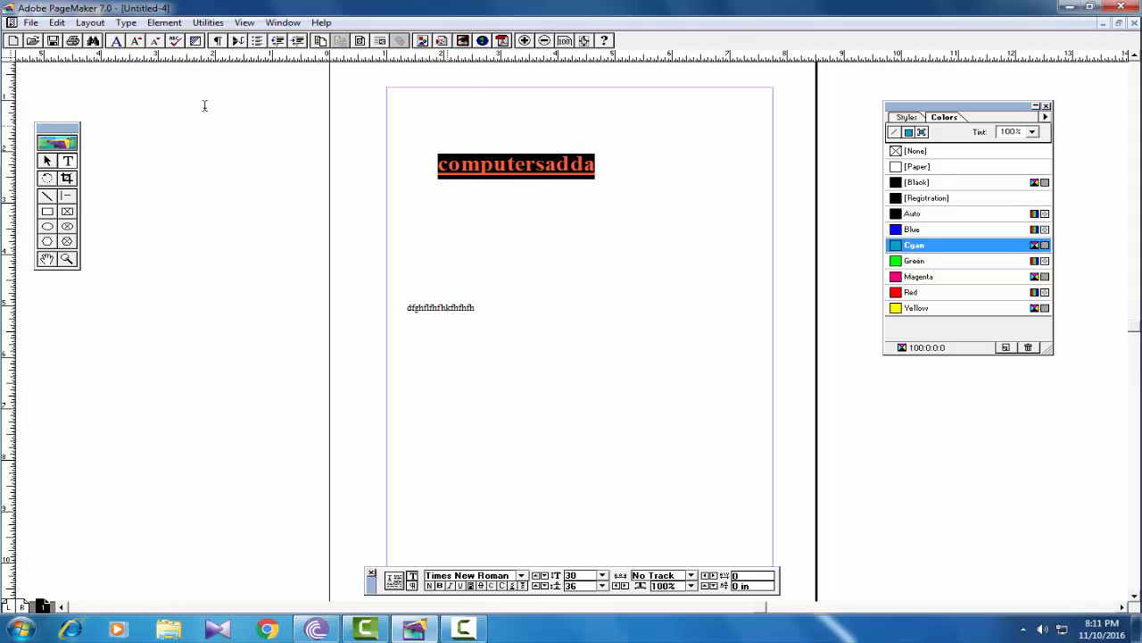
click(126, 24)
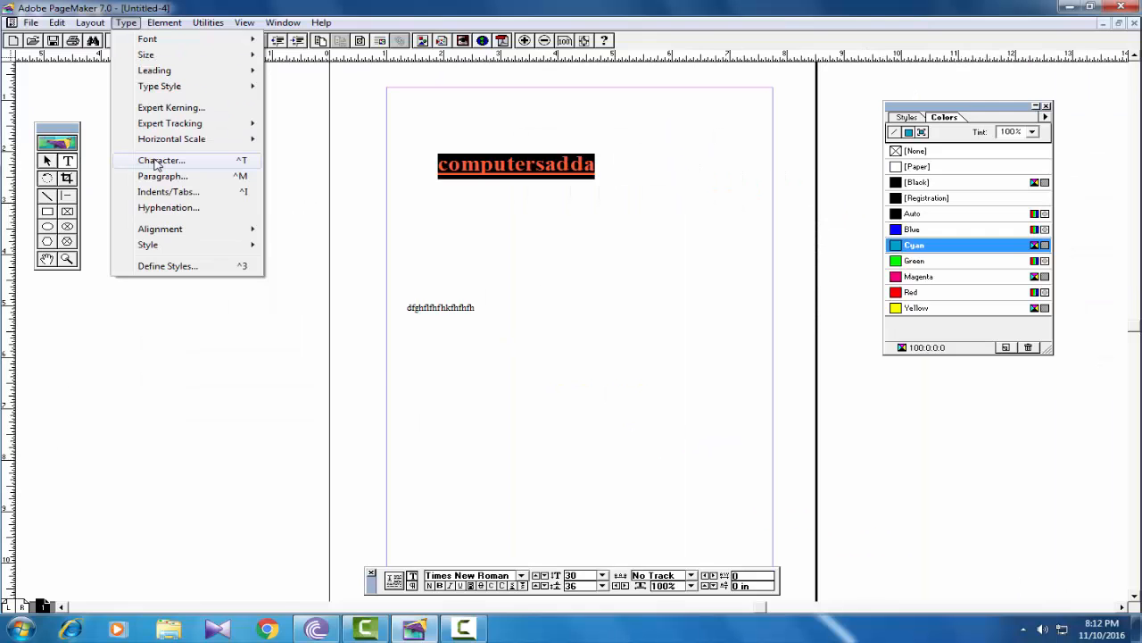
click(169, 170)
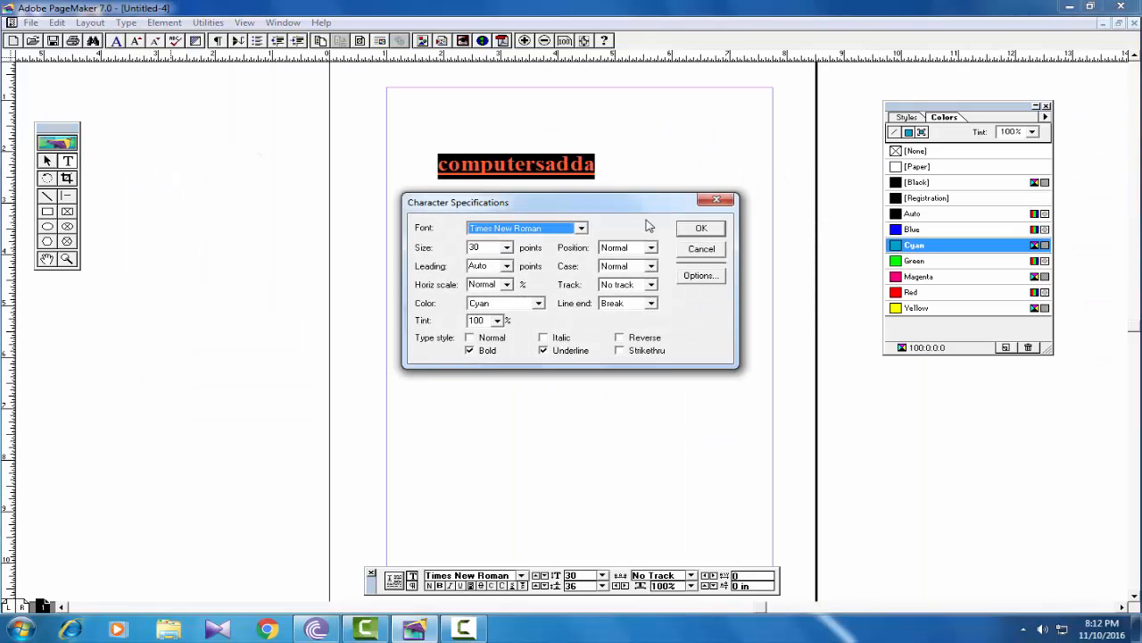
drag(642, 211, 638, 238)
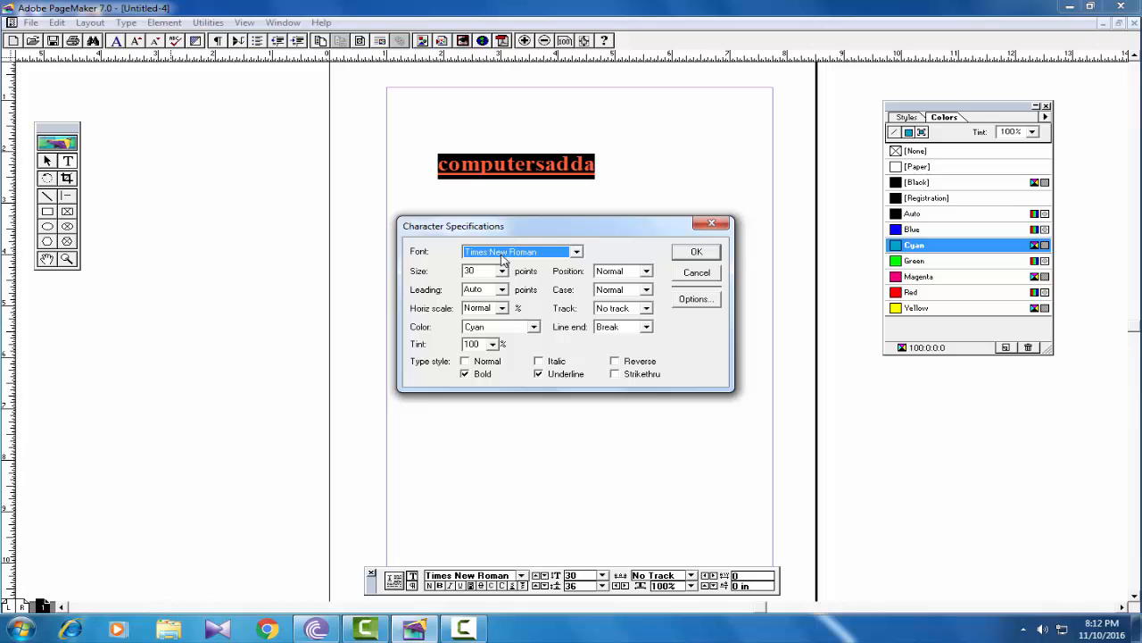
key(m)
key(i)
click(577, 251)
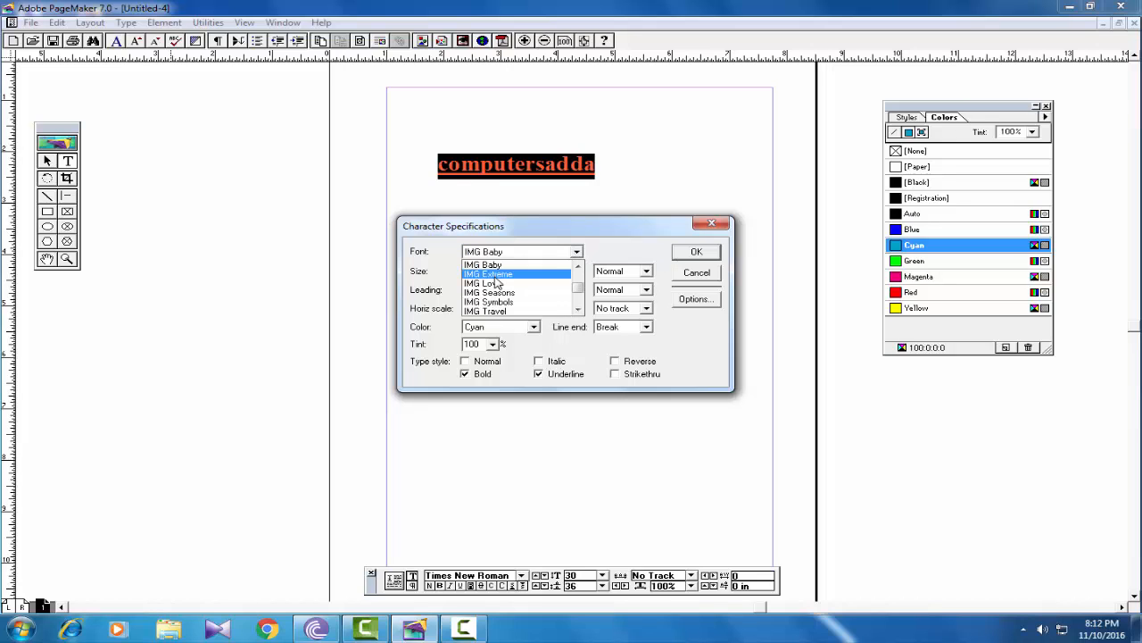
scroll(577, 301, down, 2)
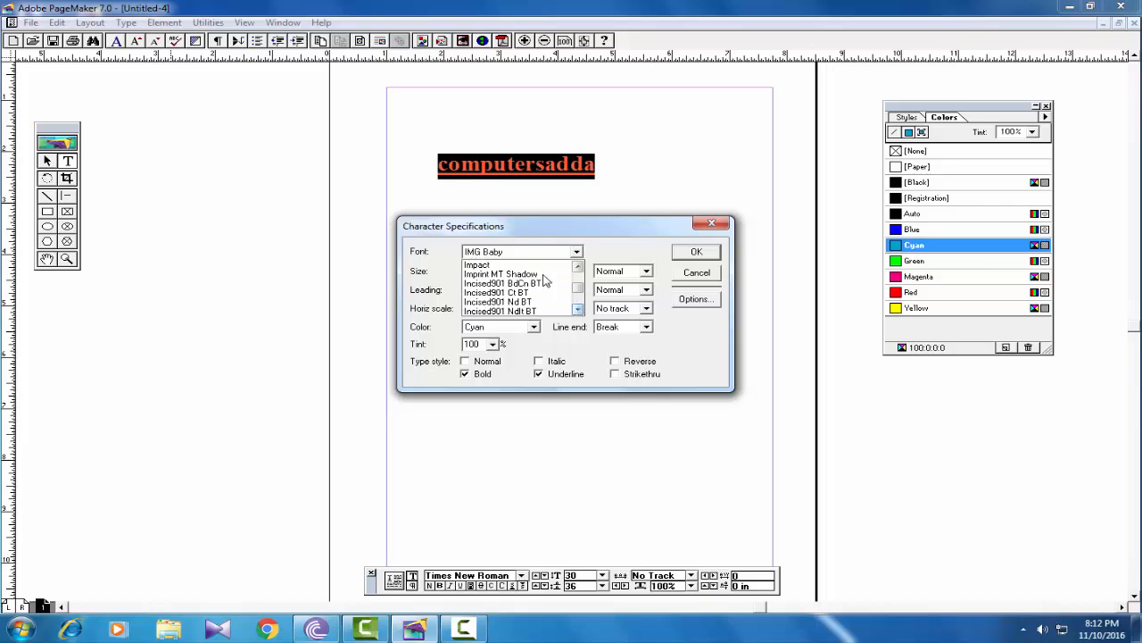
click(477, 267)
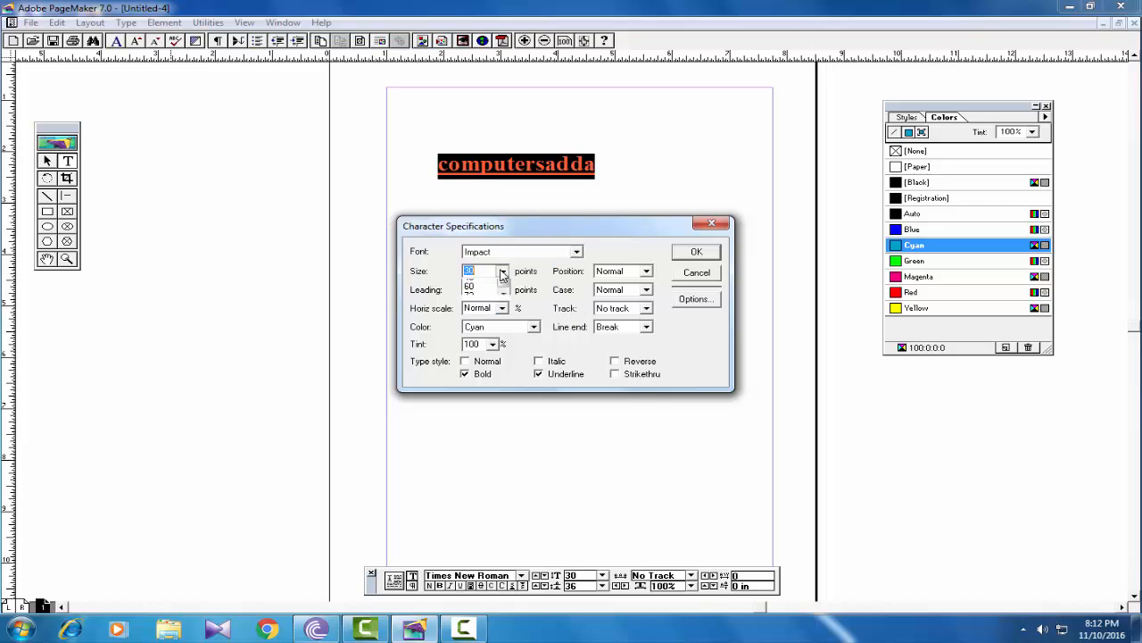
Step: Set the heading's size to 24 points, leading to 48 points and color to Magenta in the character specifications
click(502, 271)
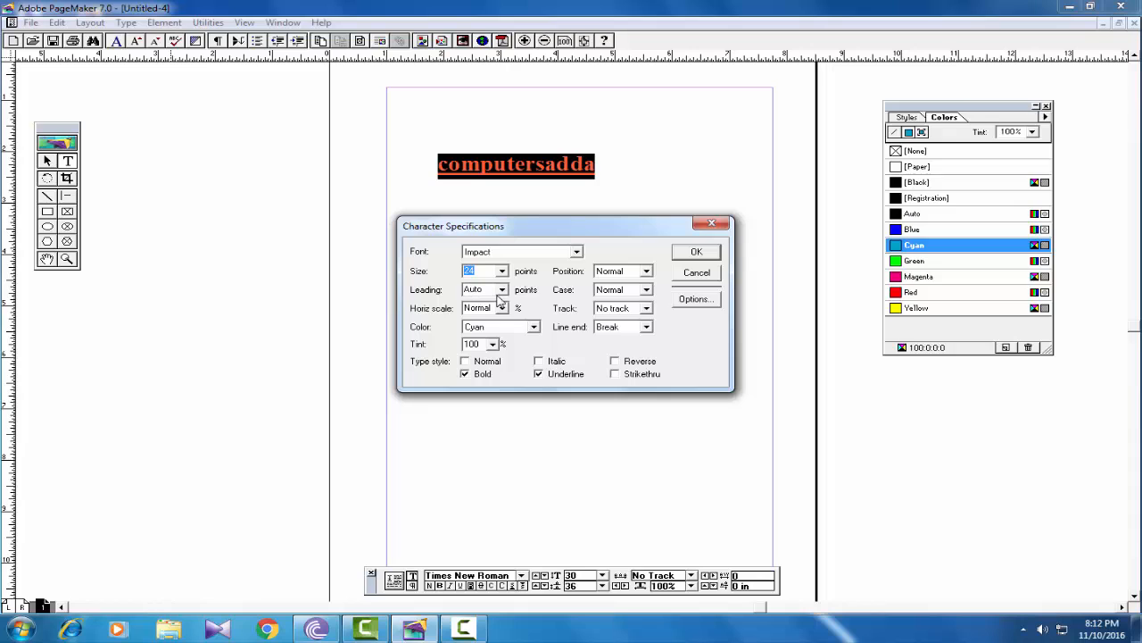
click(501, 289)
scroll(486, 326, down, 8)
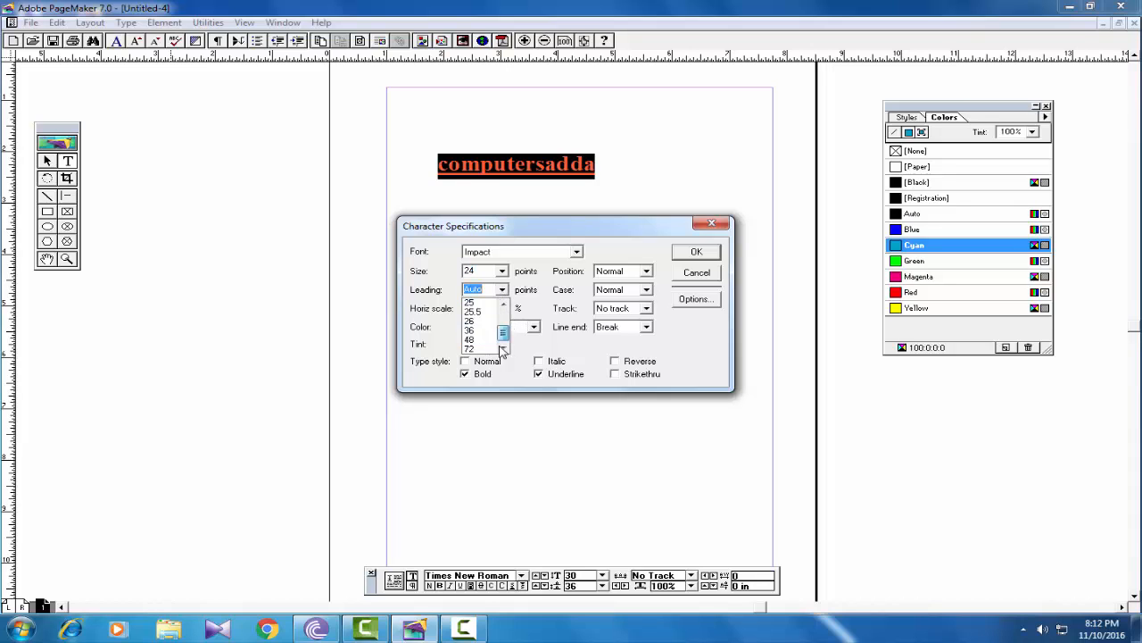
click(482, 344)
click(533, 327)
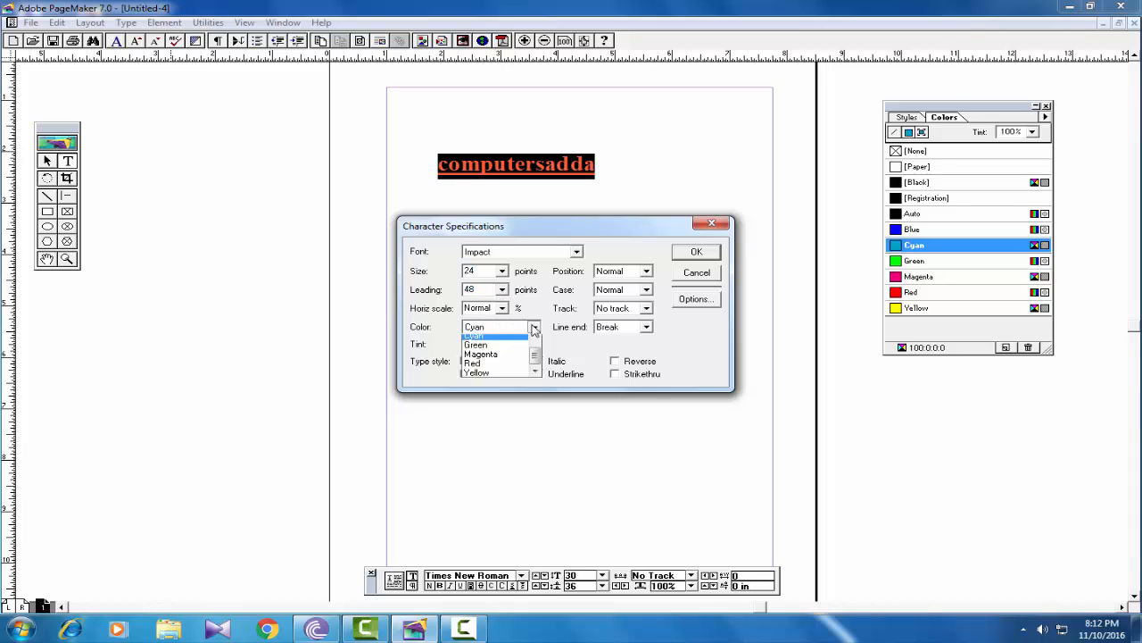
click(482, 368)
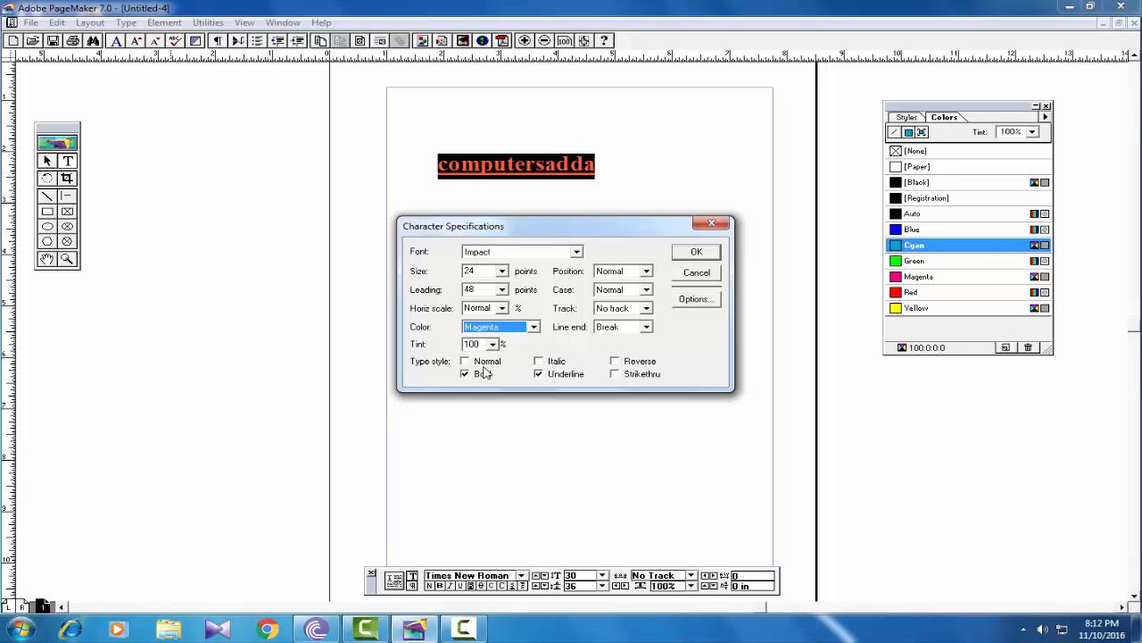
Step: Set the heading's case to All caps, enable Italic, disable Underline, and apply the character specifications
click(644, 291)
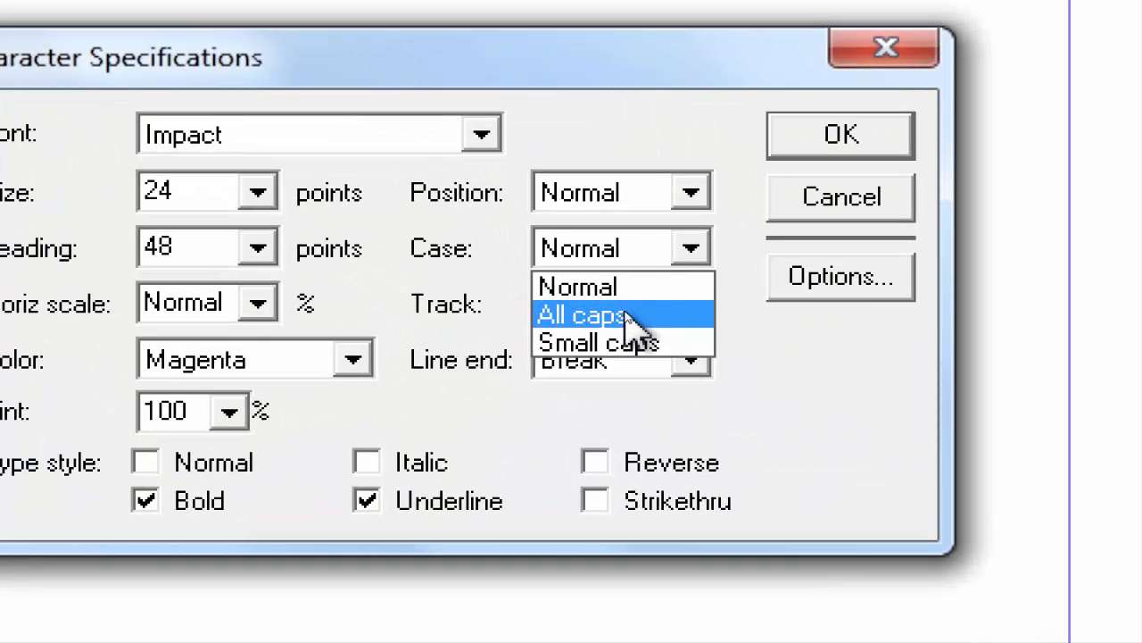
click(628, 320)
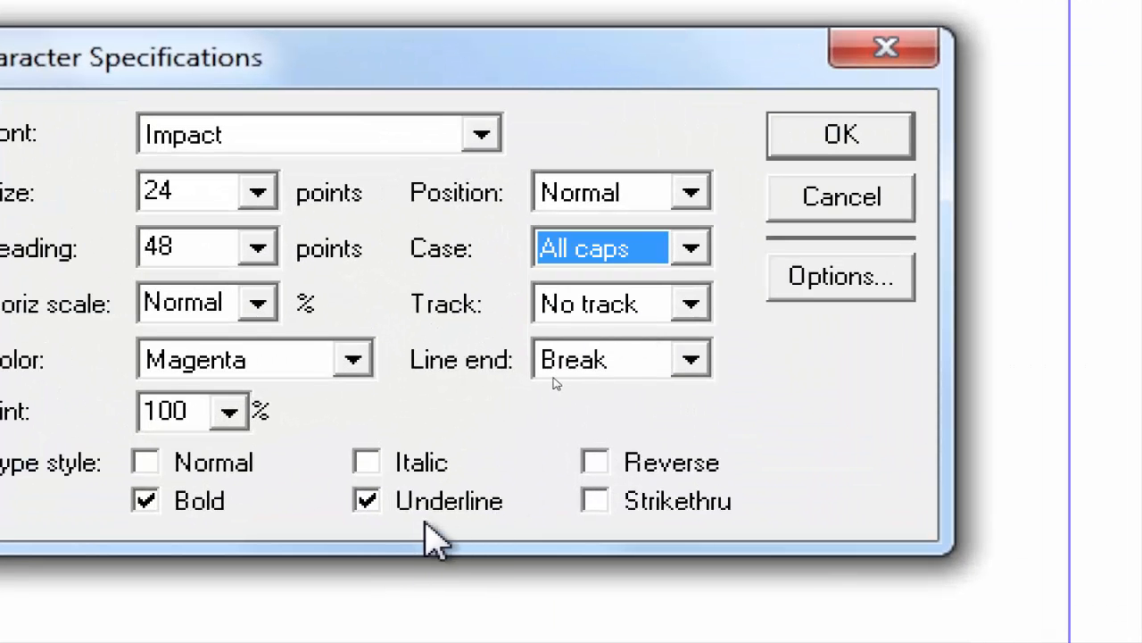
click(368, 462)
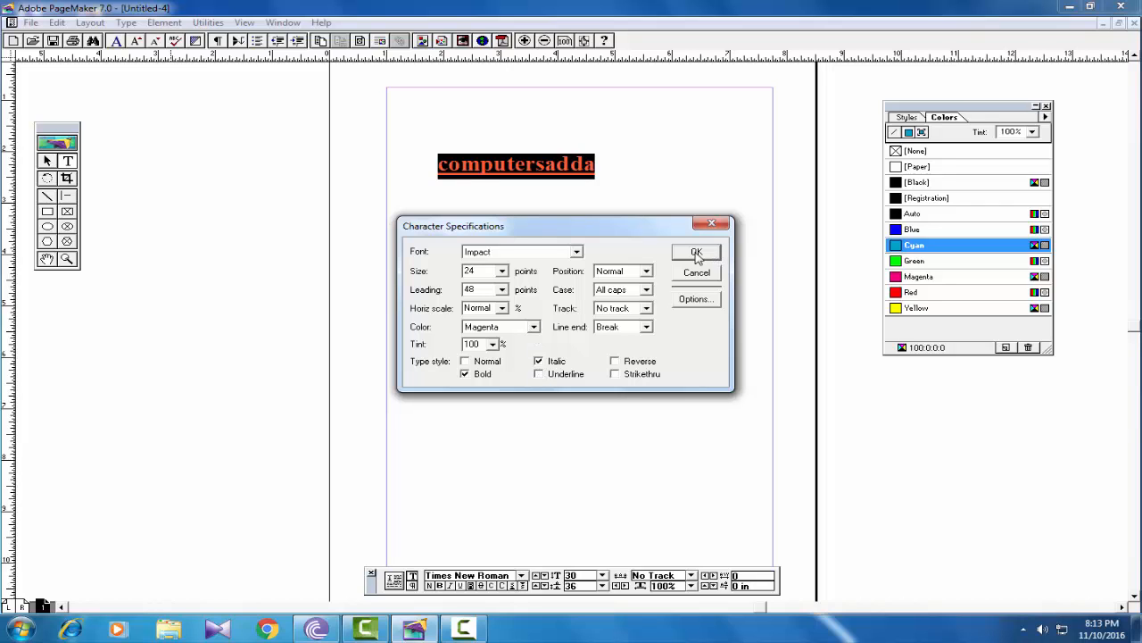
click(697, 254)
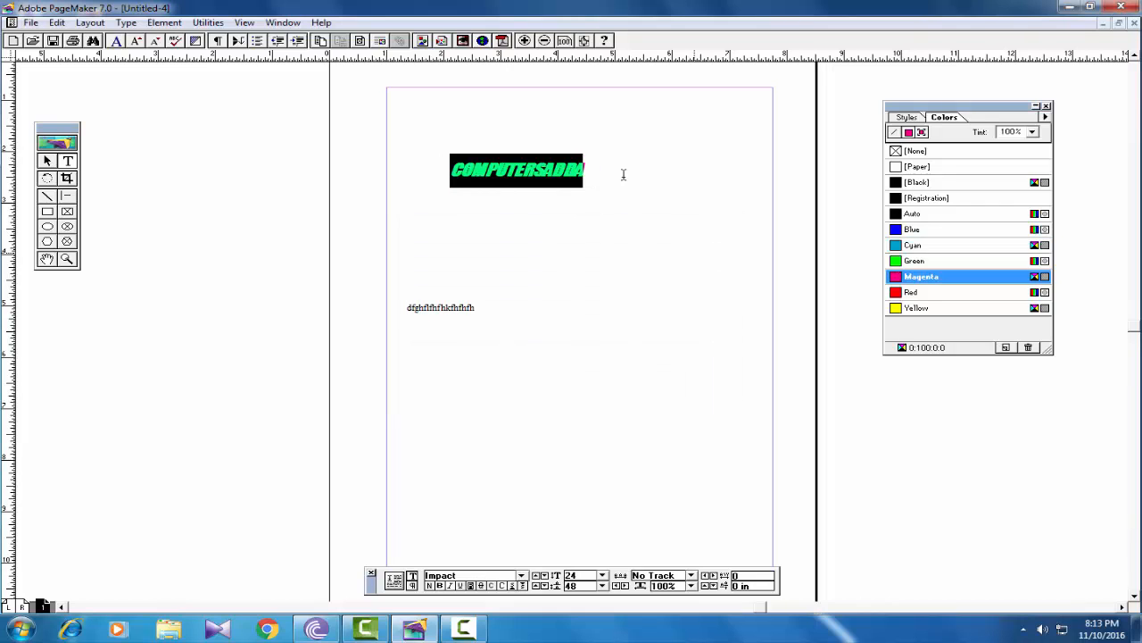
Step: Select the COMPUTERSADDA heading, examine the alignment choices in its paragraph specifications, and accept the specifications with Center alignment
click(610, 166)
drag(611, 169, 319, 169)
click(164, 22)
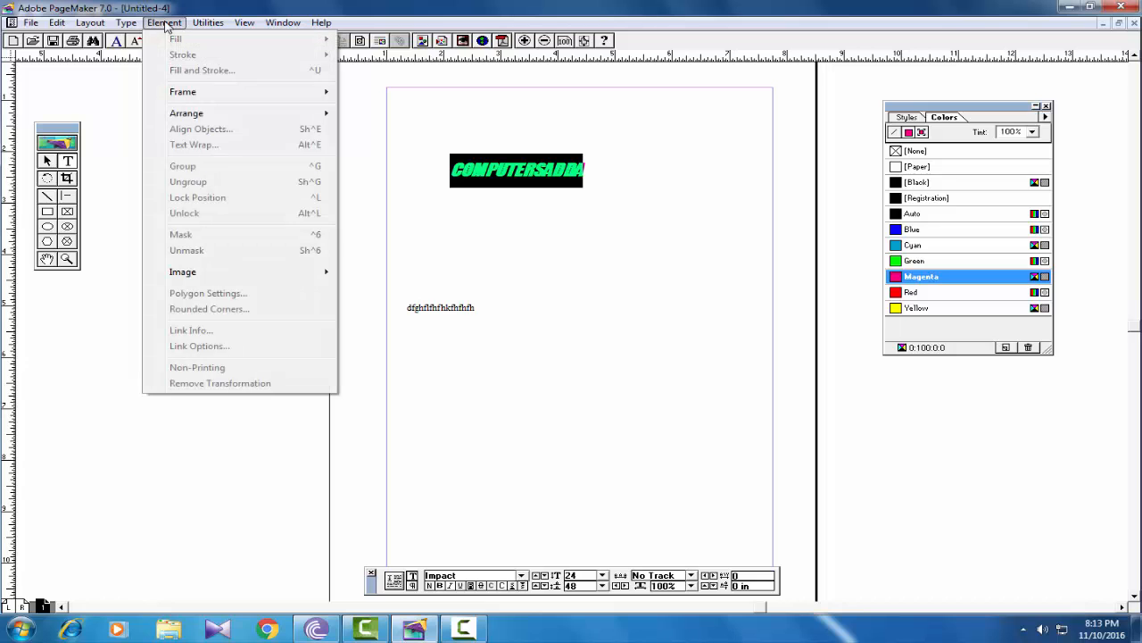
mouse_move(126, 23)
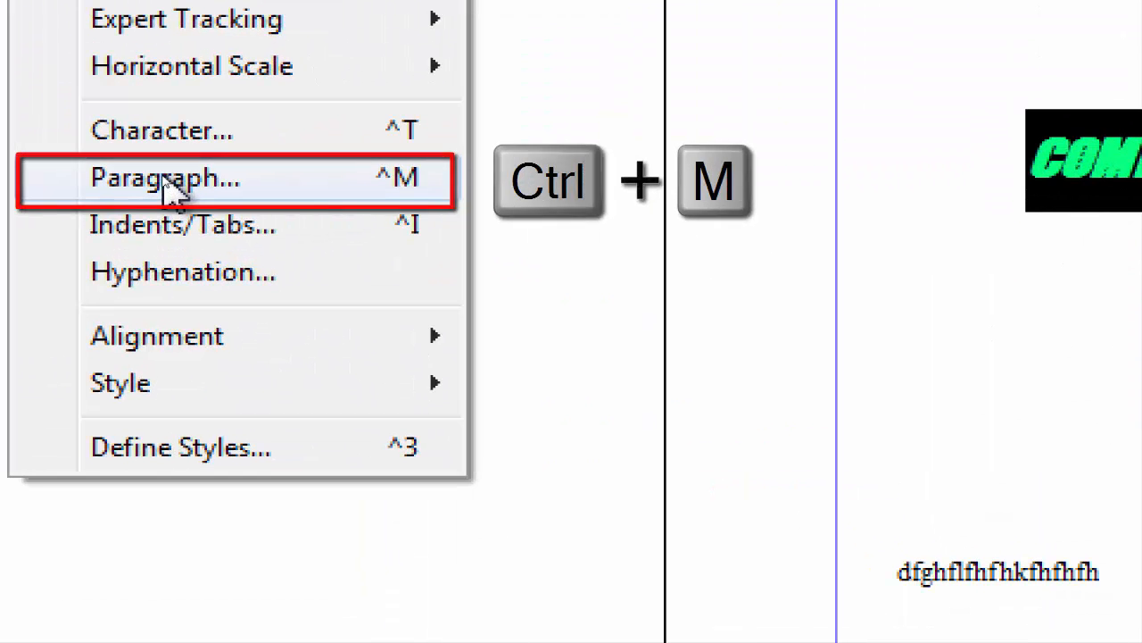
click(164, 180)
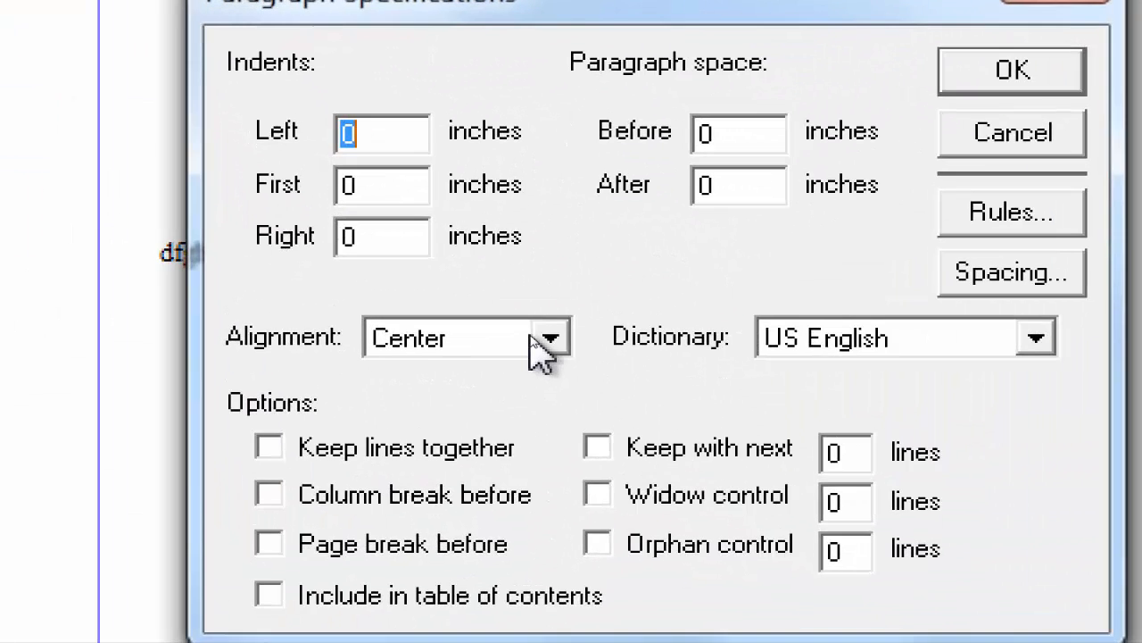
click(534, 336)
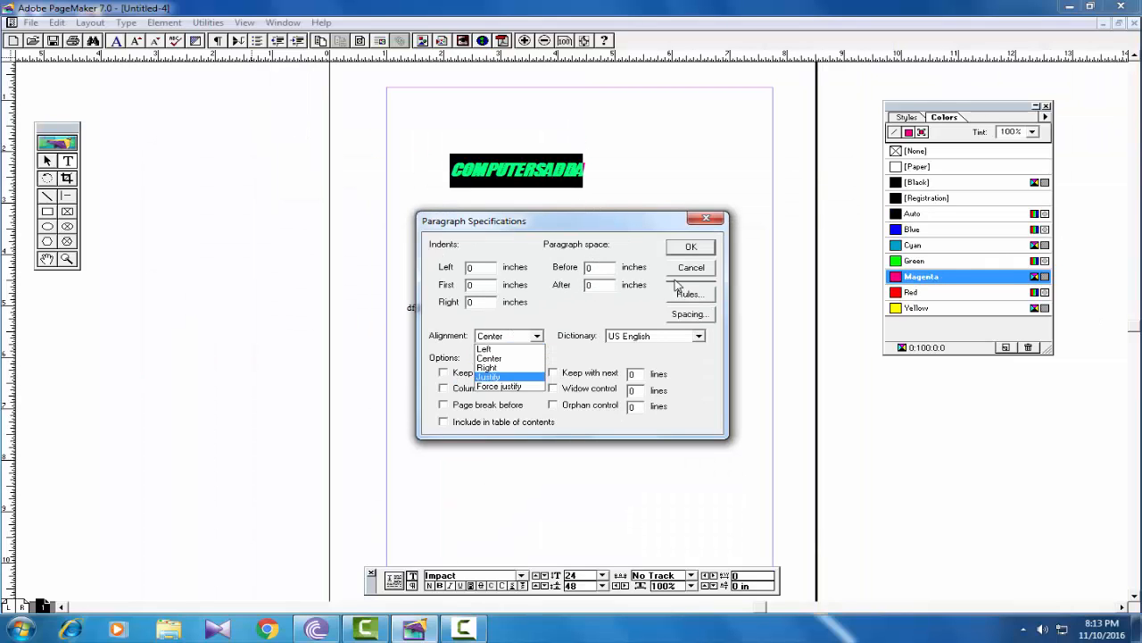
click(700, 252)
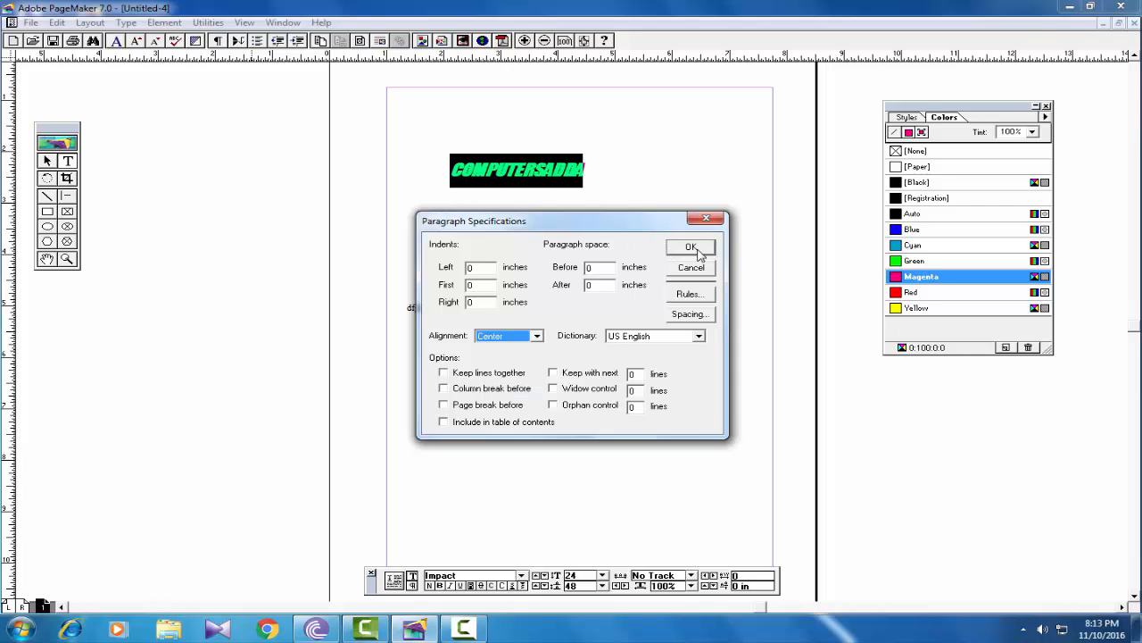
click(697, 249)
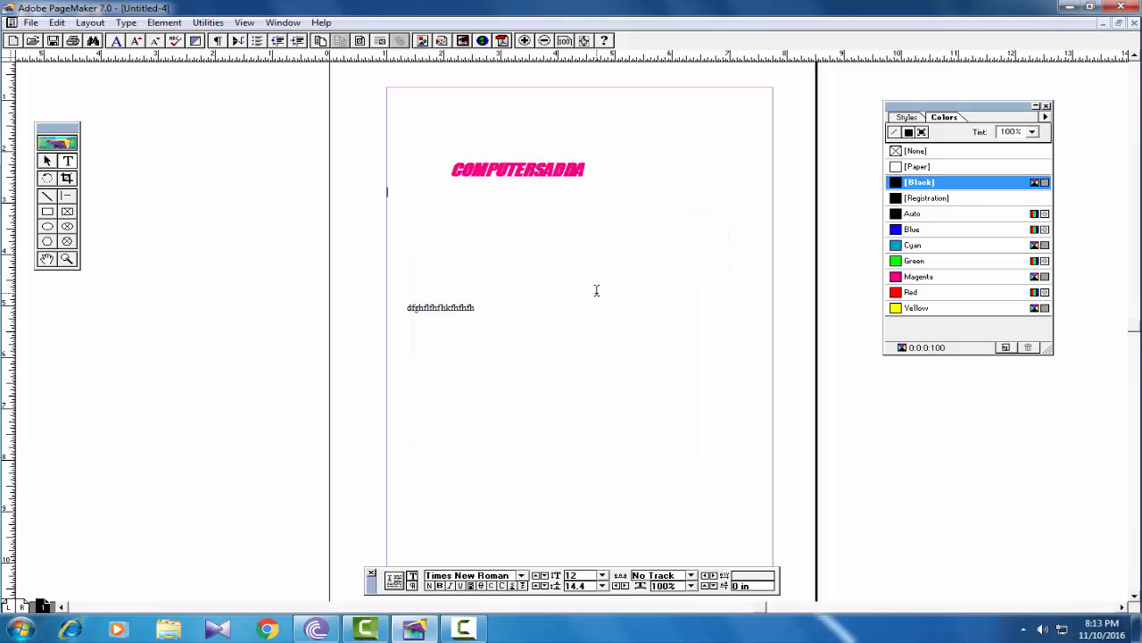